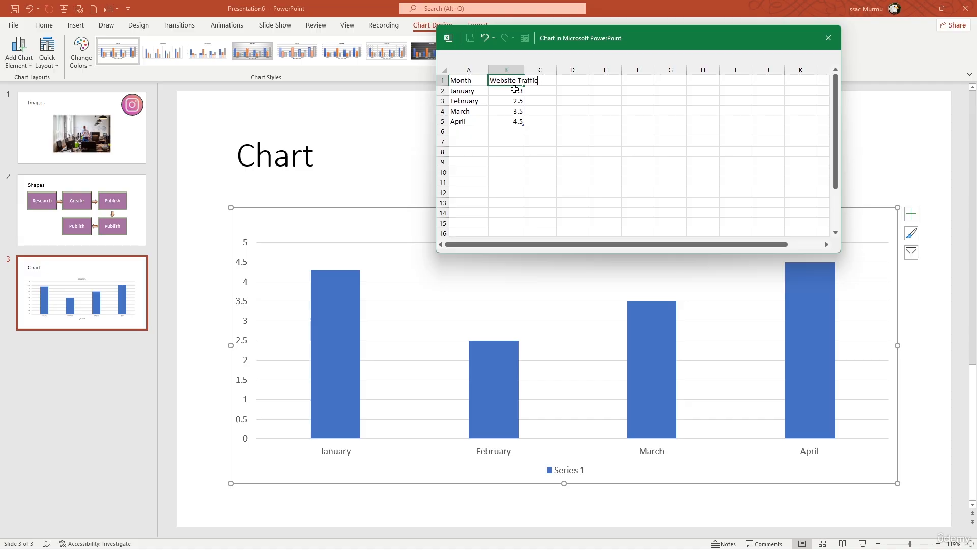
# - Fill in the chart's Website Traffic data with January 1000, February 1500, March 2000 and April 2500
pyautogui.click(514, 90)
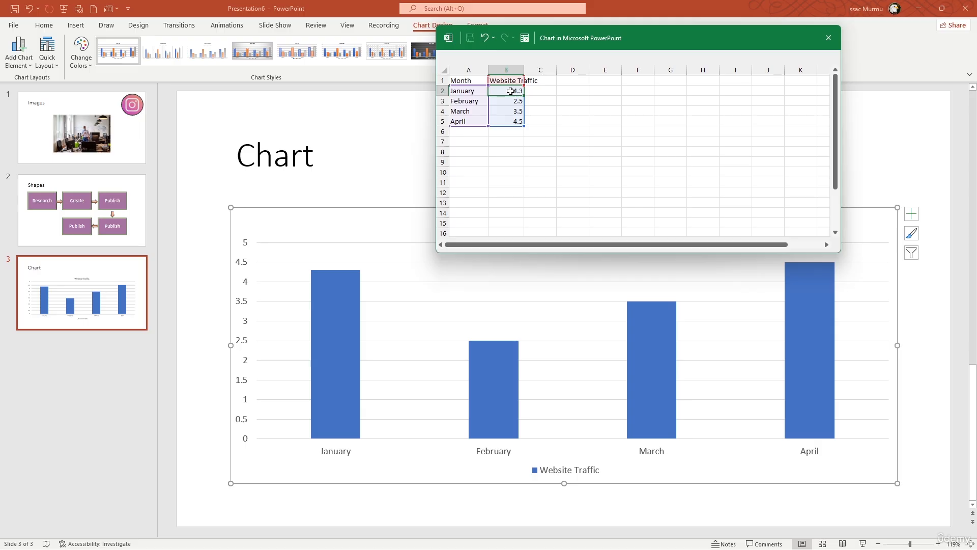
pyautogui.write('1000')
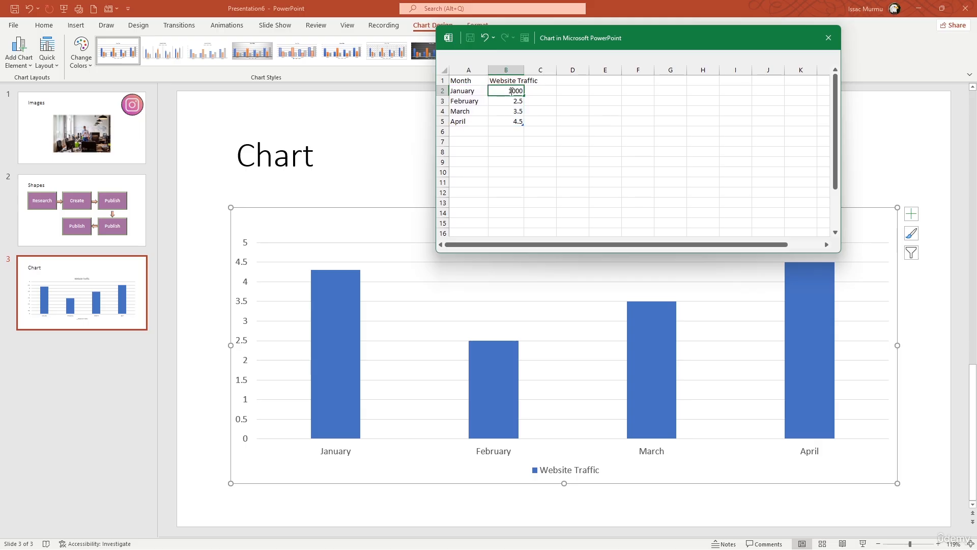
pyautogui.press('Return')
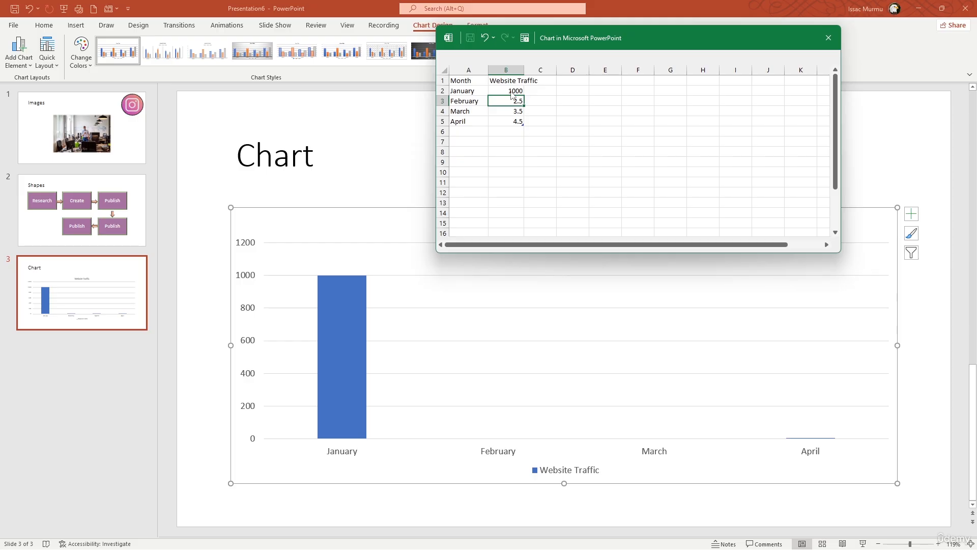
pyautogui.write('1500')
pyautogui.press('Return')
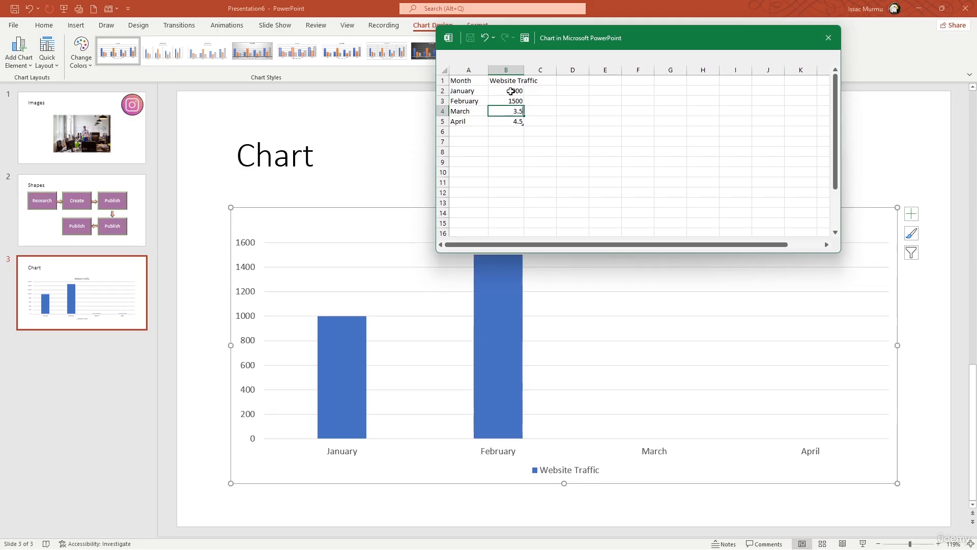
pyautogui.write('2000')
pyautogui.press('Return')
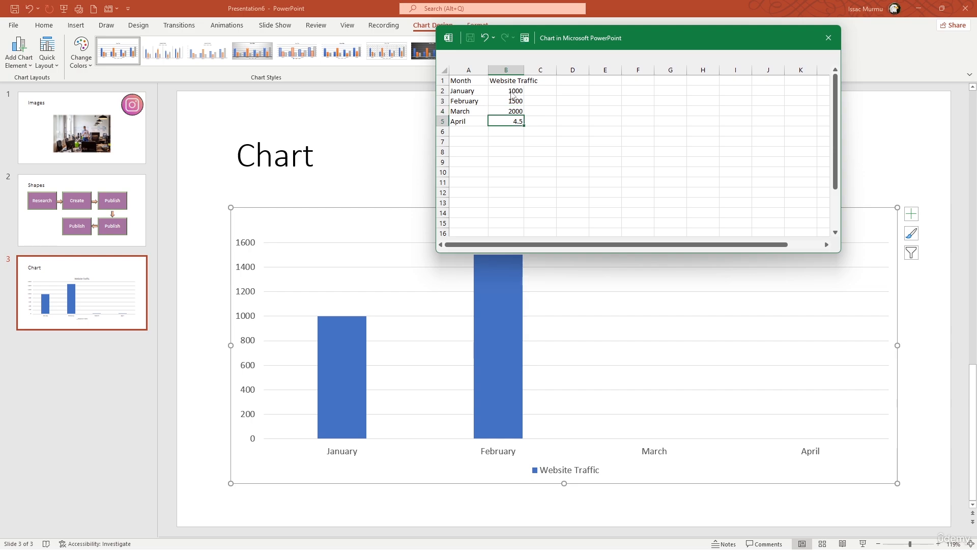
pyautogui.write('30')
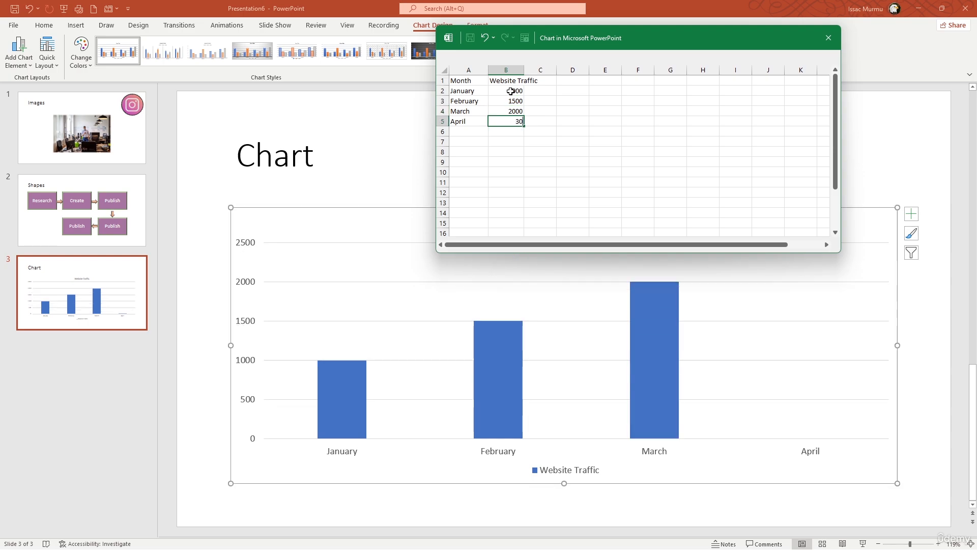
pyautogui.write('2500')
pyautogui.press('Return')
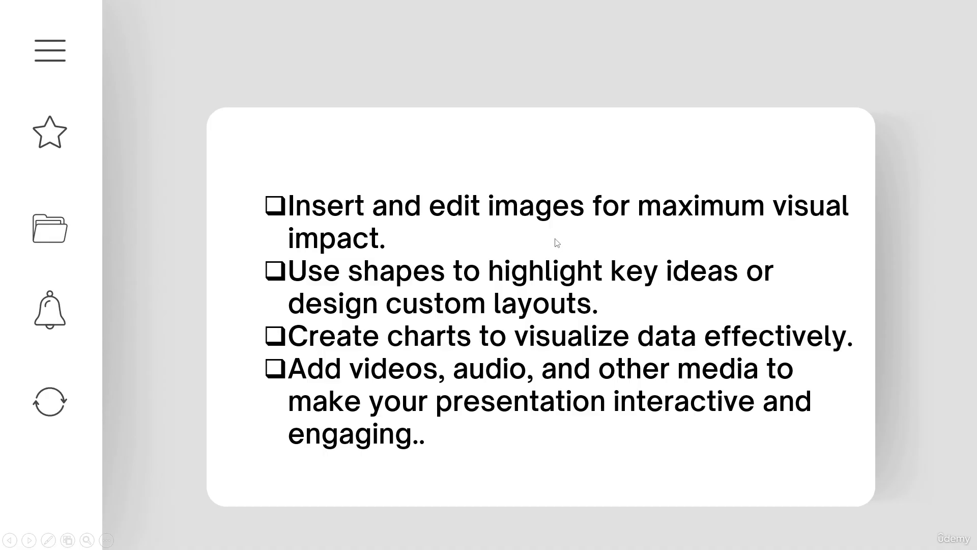
# - Switch from the slide show back to the Presentation6 editing window and select the website traffic chart
pyautogui.hotkey('alt', 'Tab')
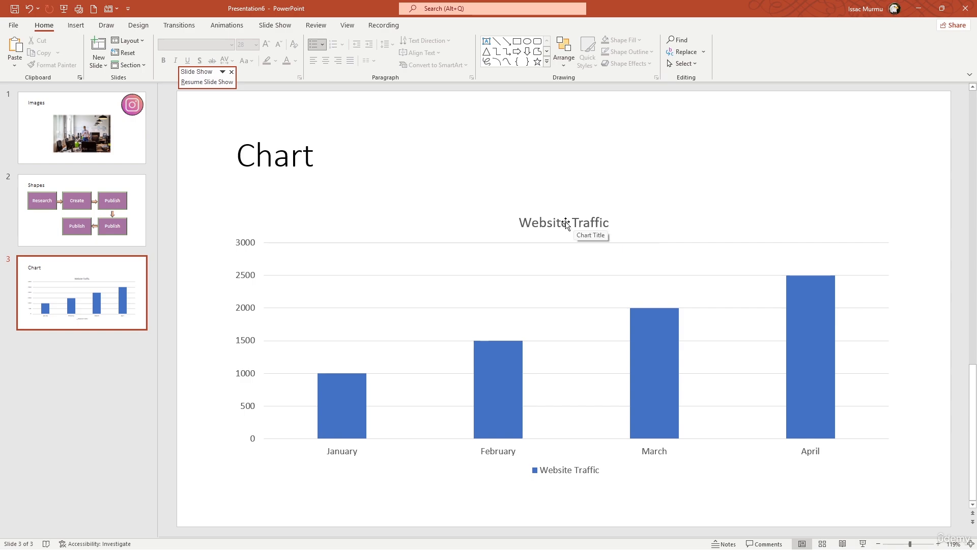
pyautogui.click(577, 228)
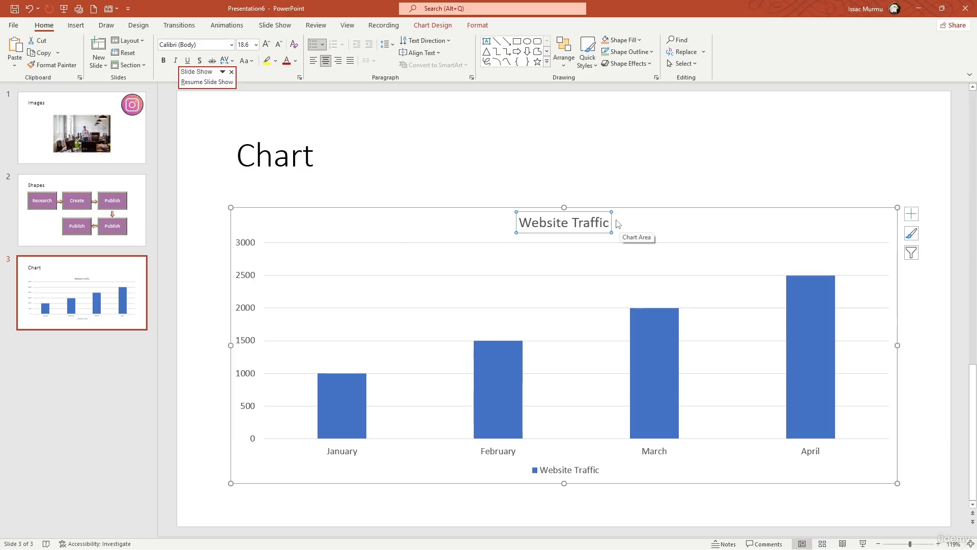
pyautogui.click(705, 229)
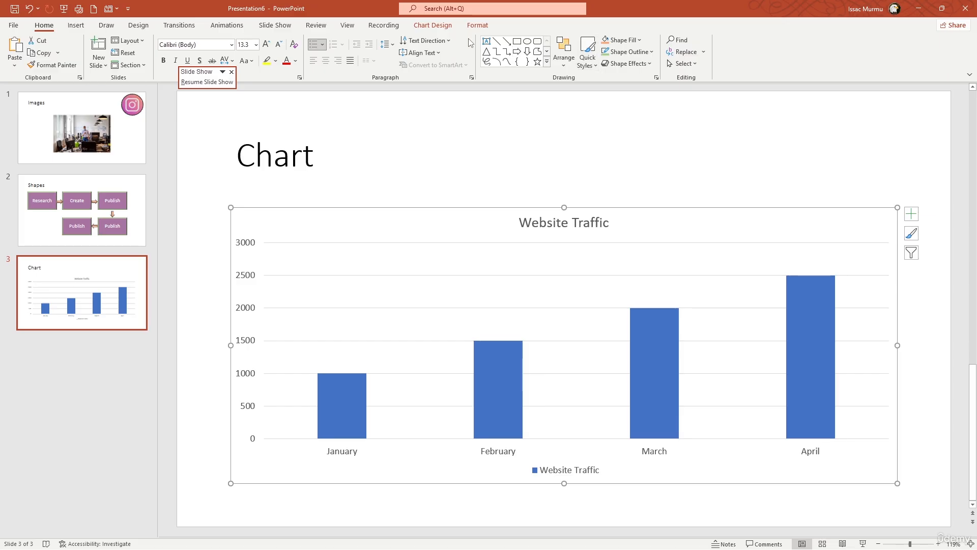
# - Change the website traffic chart's type to a basic Line chart
pyautogui.click(478, 25)
pyautogui.click(443, 26)
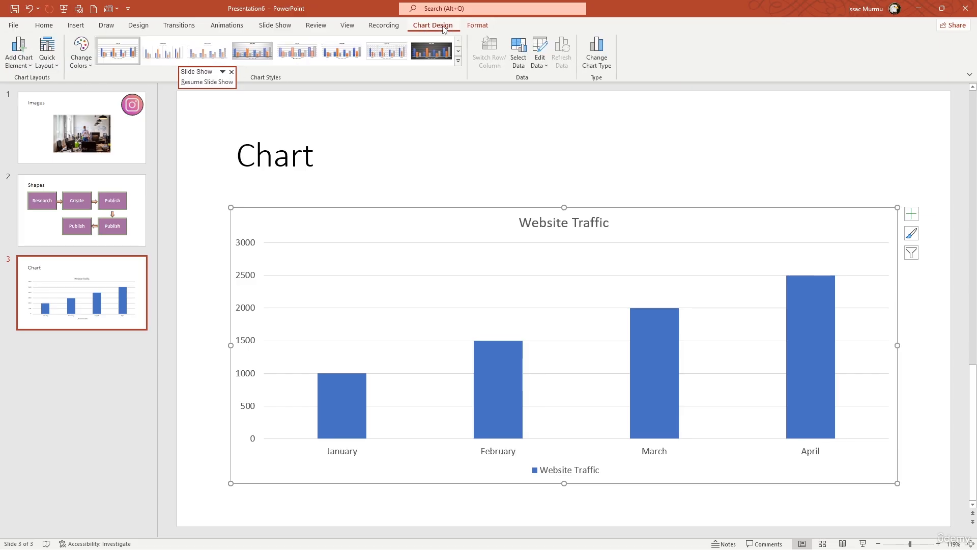
pyautogui.click(602, 60)
pyautogui.click(383, 202)
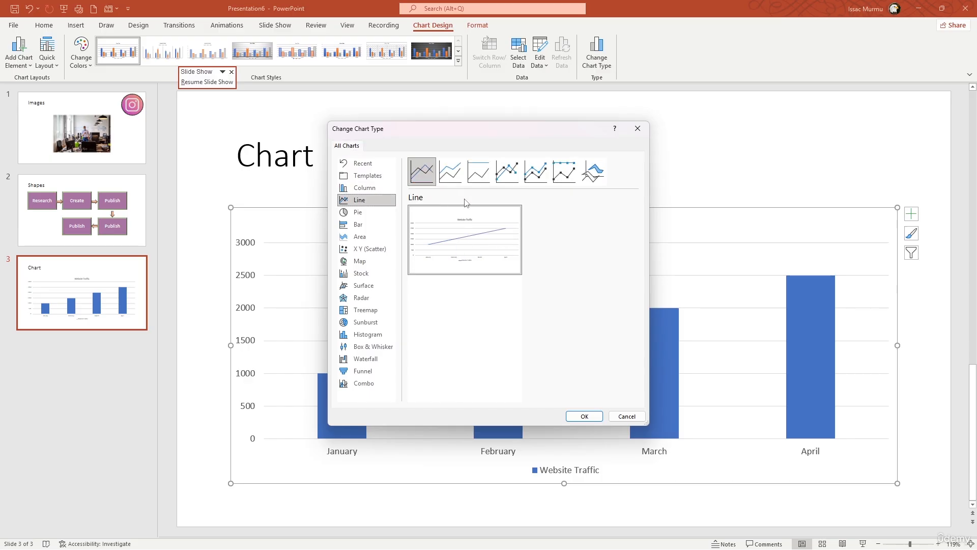
pyautogui.click(584, 416)
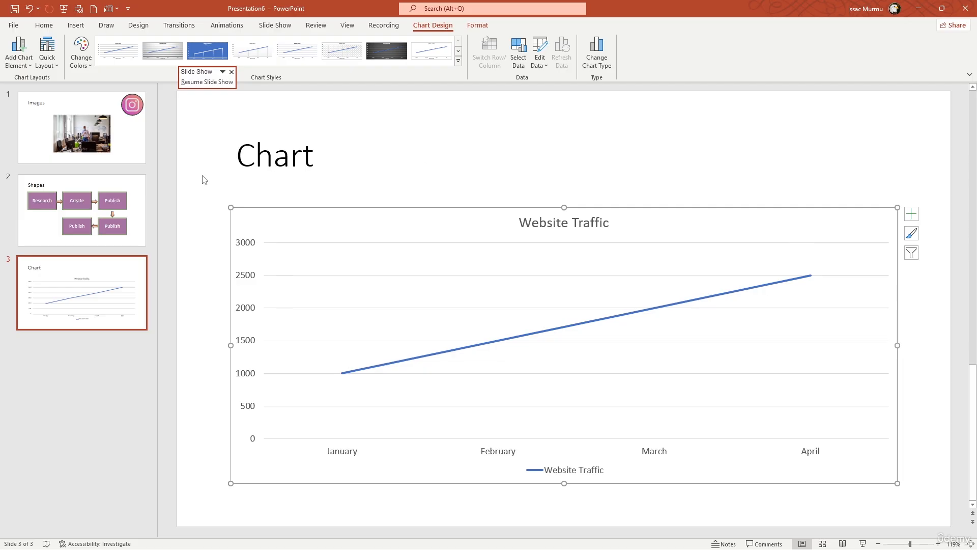
# - Open the chart's data sheet and set January's website traffic to 2300
pyautogui.click(546, 66)
pyautogui.click(558, 82)
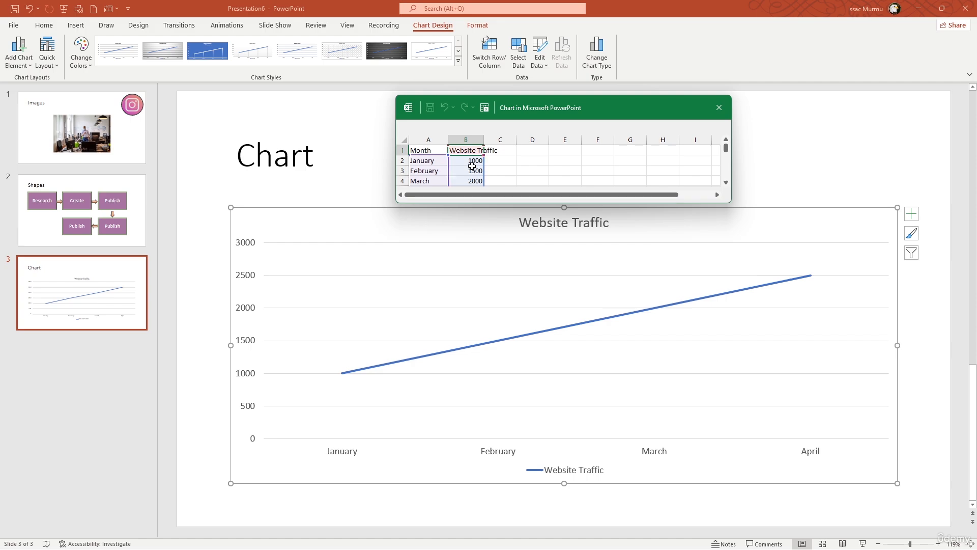
pyautogui.click(472, 164)
pyautogui.write('23')
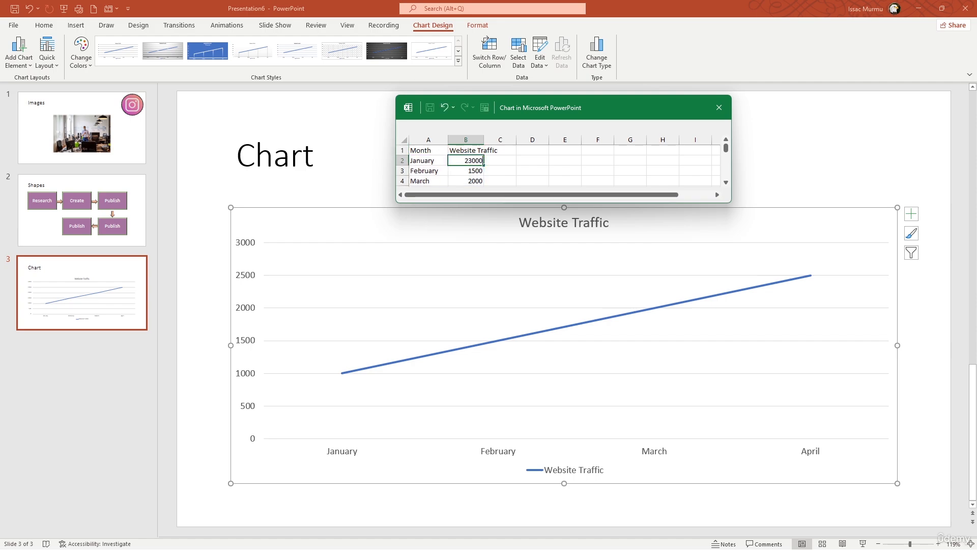
pyautogui.write('000')
pyautogui.press('BackSpace')
pyautogui.click(541, 158)
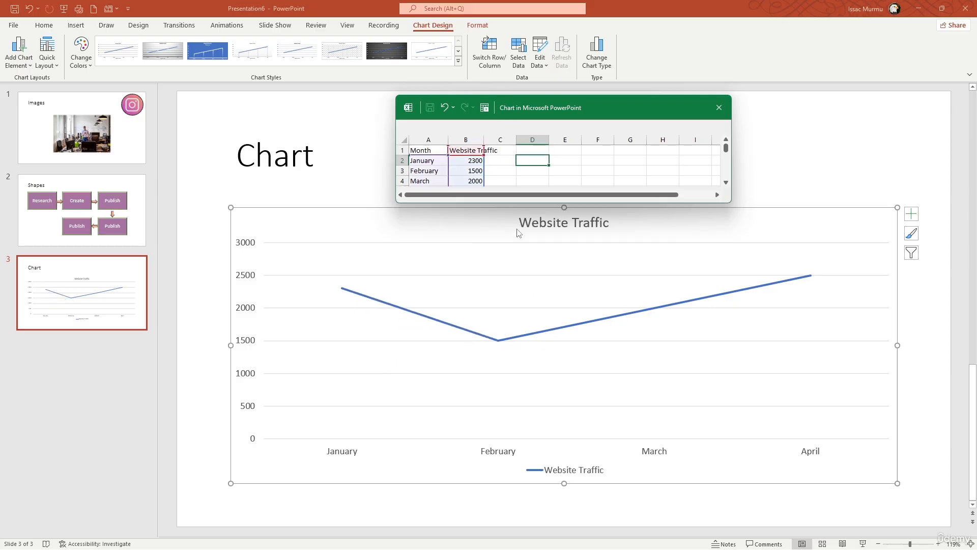
# - Set March's website traffic to 1700 in the chart data and close the data sheet
pyautogui.scroll(-1, 503, 171)
pyautogui.click(465, 151)
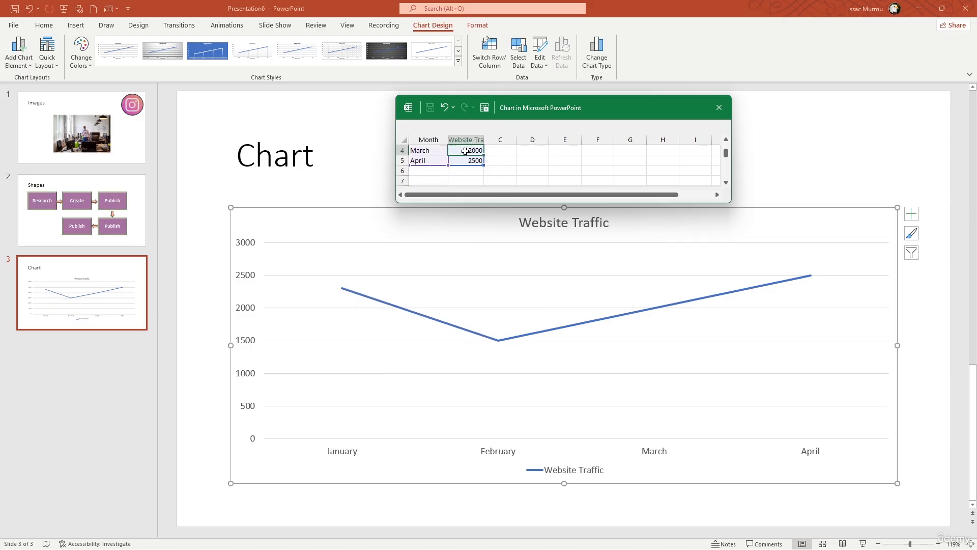
pyautogui.scroll(1, 465, 151)
pyautogui.scroll(-1, 474, 165)
pyautogui.write('17')
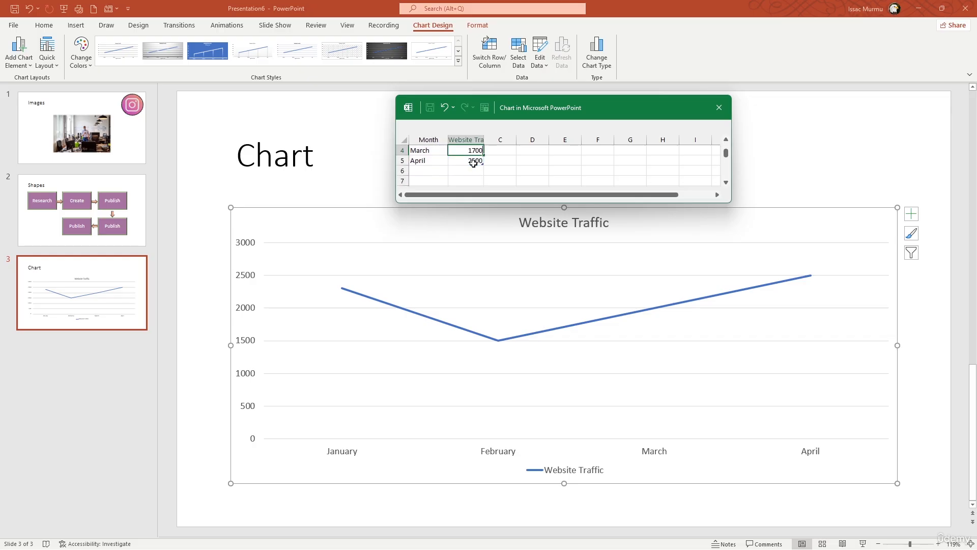
pyautogui.click(473, 161)
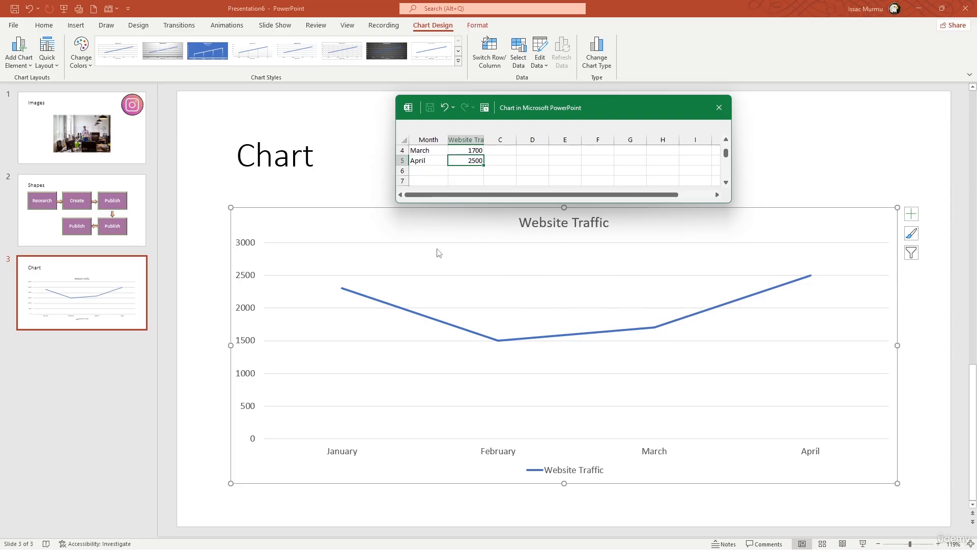
pyautogui.click(719, 108)
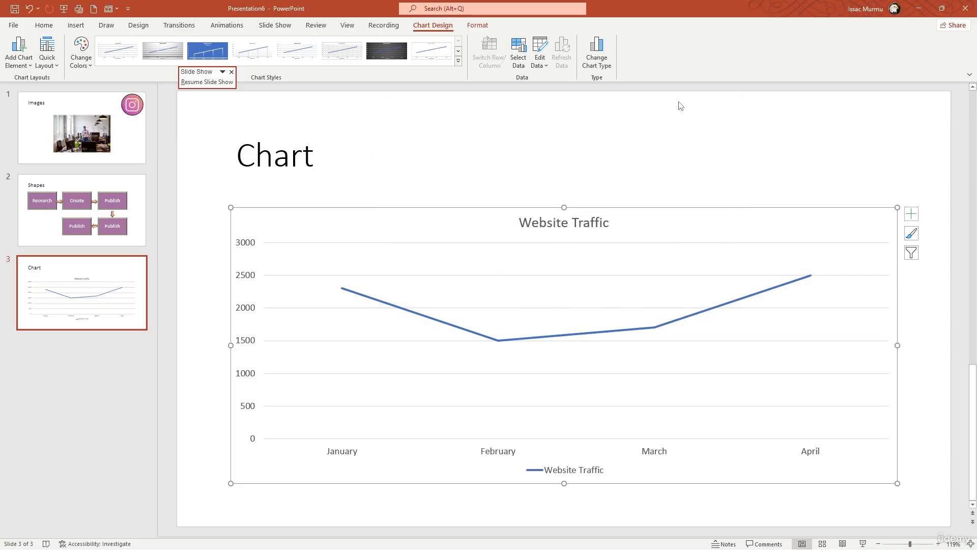
# - Preview the Pie and Bar chart types, but change the chart to Clustered Column
pyautogui.click(600, 64)
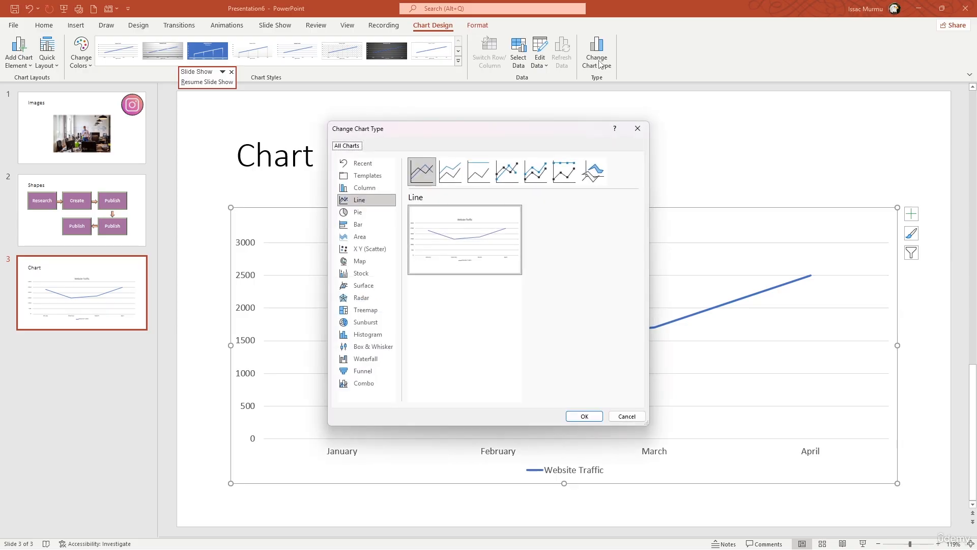
pyautogui.click(369, 212)
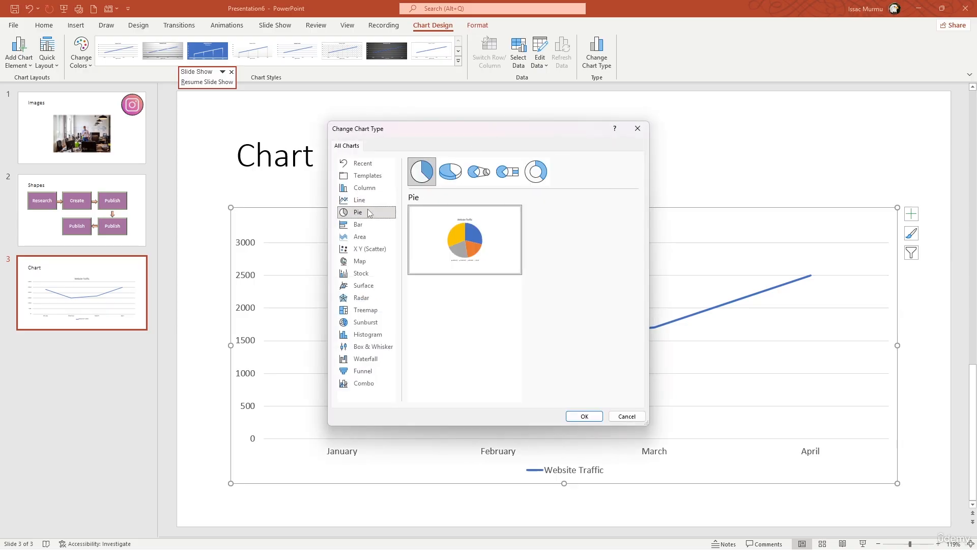
pyautogui.click(375, 188)
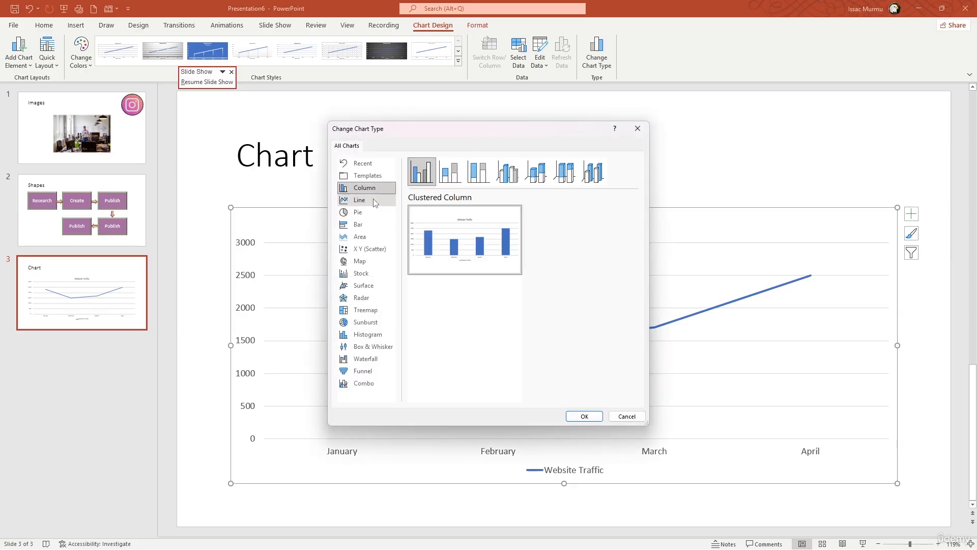
pyautogui.click(364, 224)
pyautogui.click(385, 189)
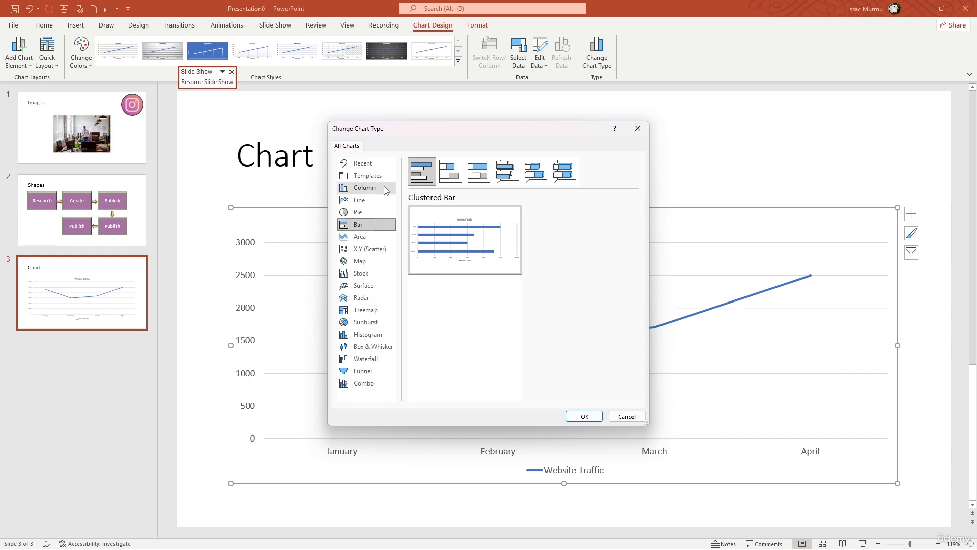
pyautogui.click(588, 416)
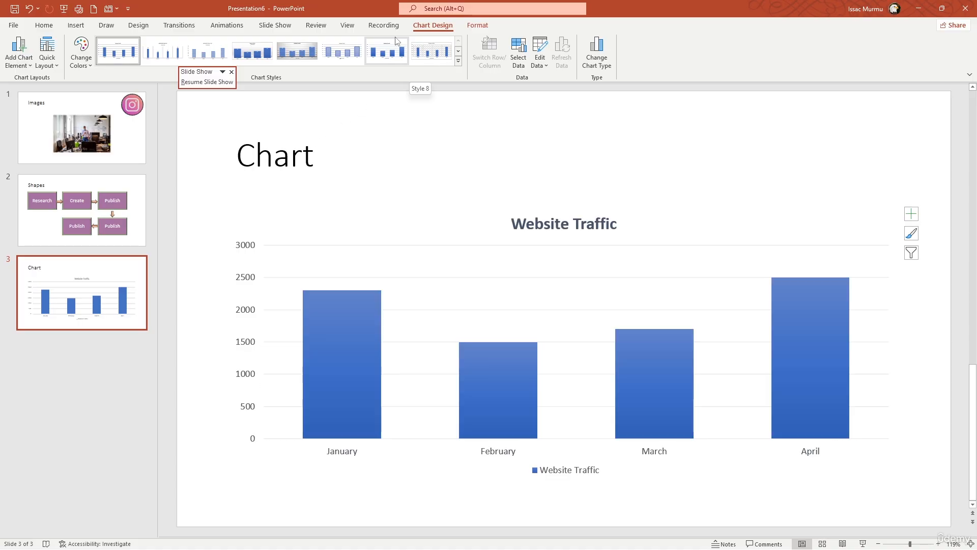
# - Apply the chart style with narrow blue columns fading to white at the base and a bold capitalized title
pyautogui.click(458, 62)
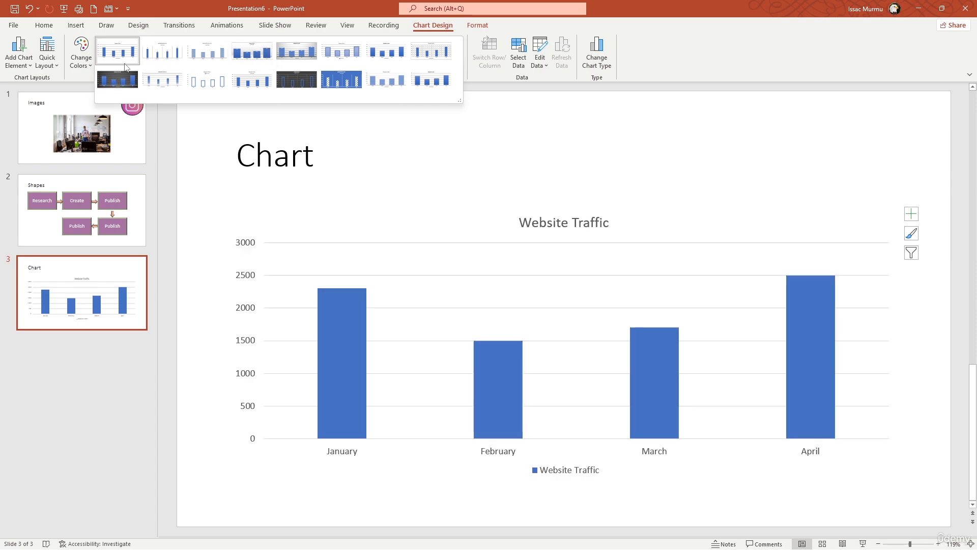
pyautogui.click(157, 78)
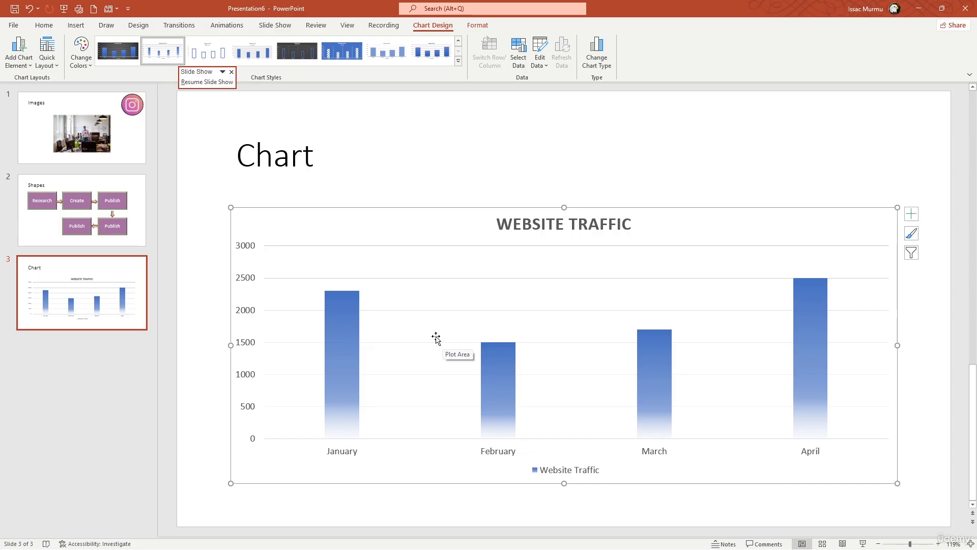
# - Recolor only the March column with a solid dark orange fill from the theme colors
pyautogui.click(350, 306)
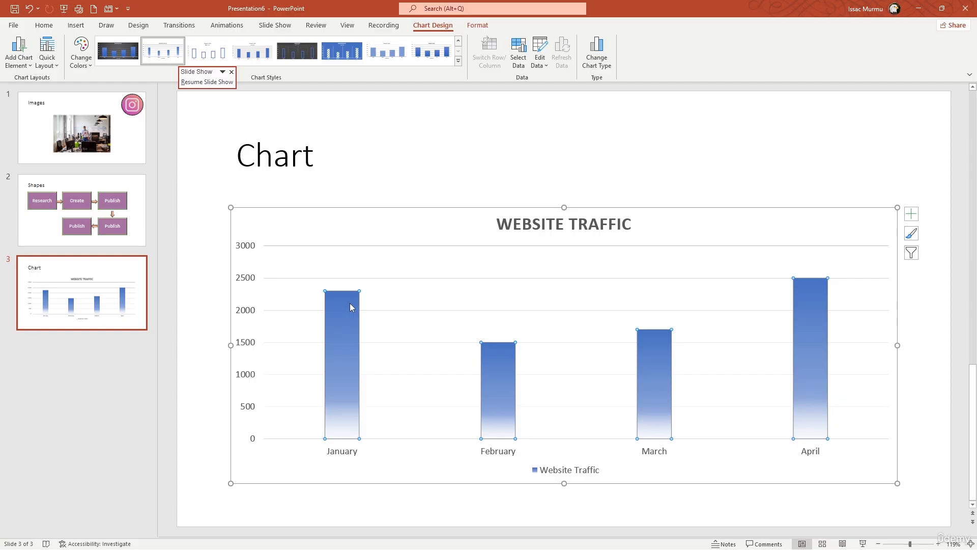
pyautogui.doubleClick(665, 364)
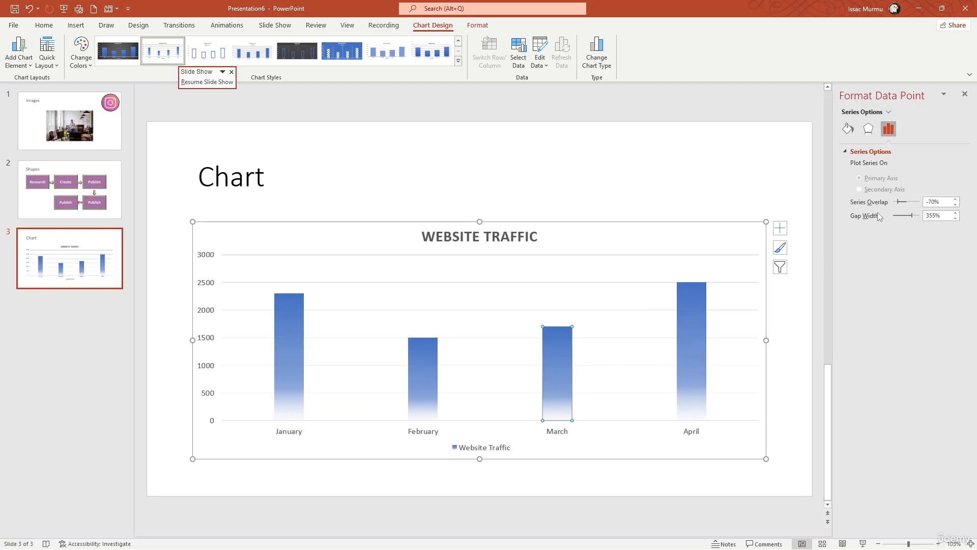
pyautogui.click(853, 132)
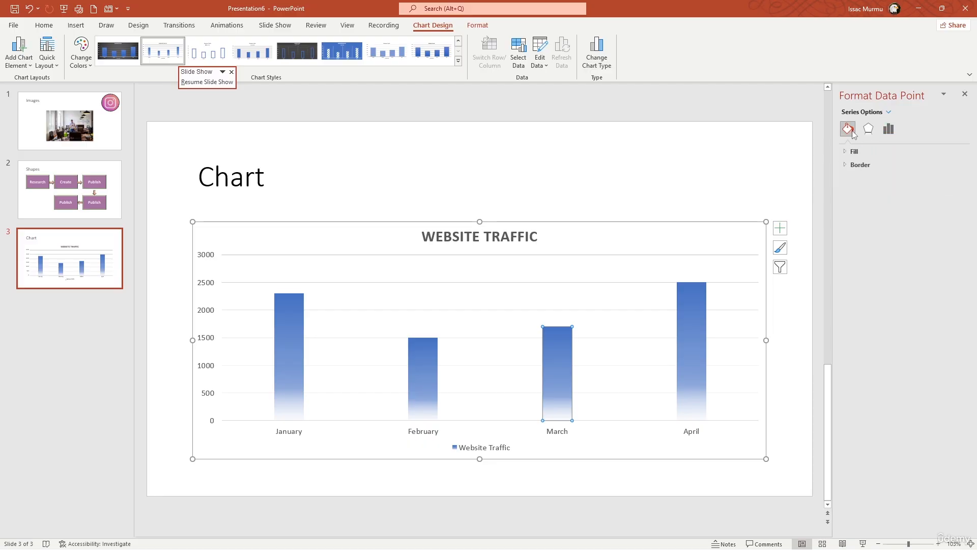
pyautogui.click(847, 152)
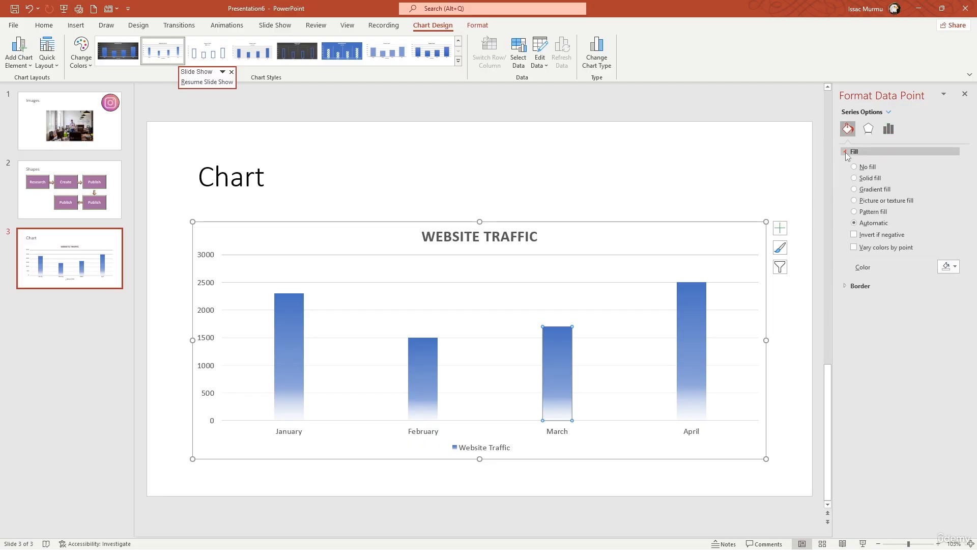
pyautogui.click(954, 267)
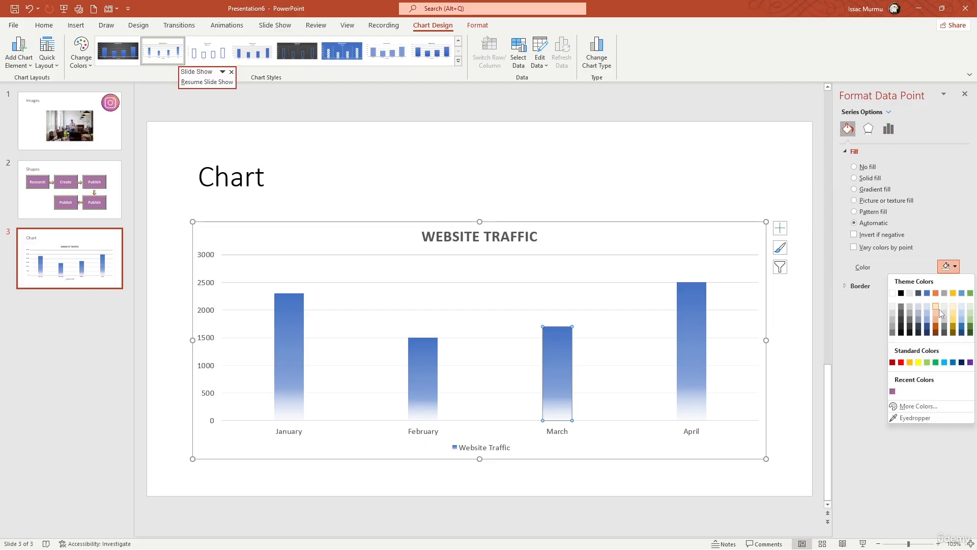
pyautogui.click(936, 324)
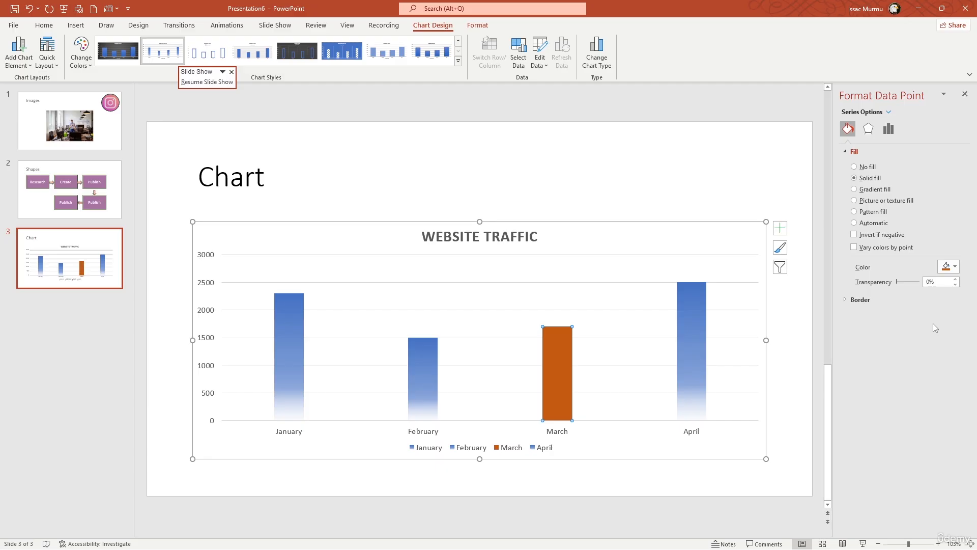
pyautogui.click(614, 372)
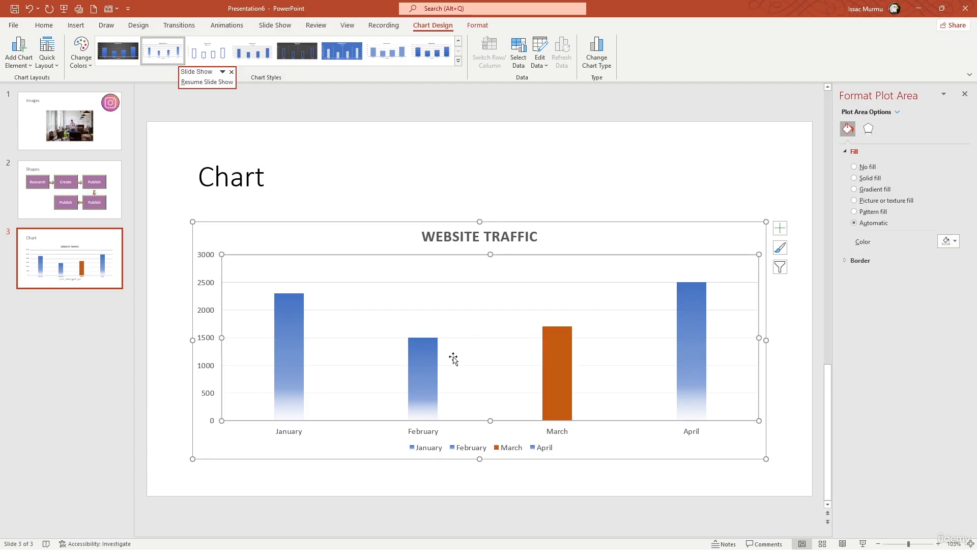
# - Recolor only the February column with a solid light green fill from the standard colors
pyautogui.click(429, 359)
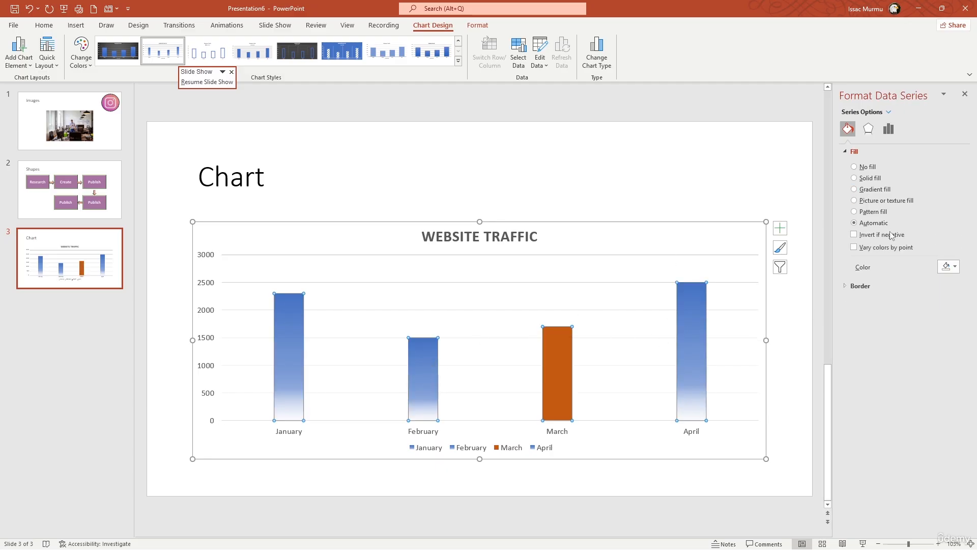
pyautogui.click(434, 351)
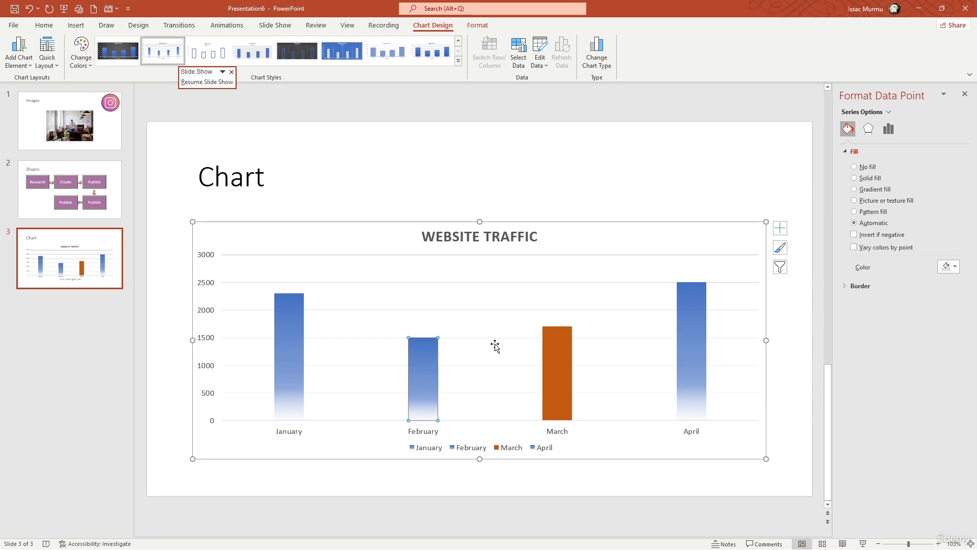
pyautogui.click(956, 267)
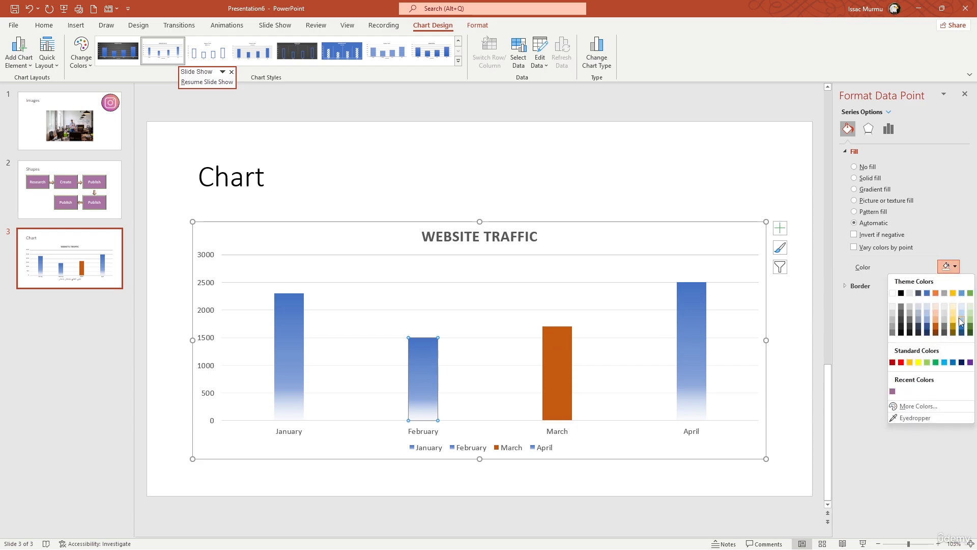
pyautogui.click(927, 361)
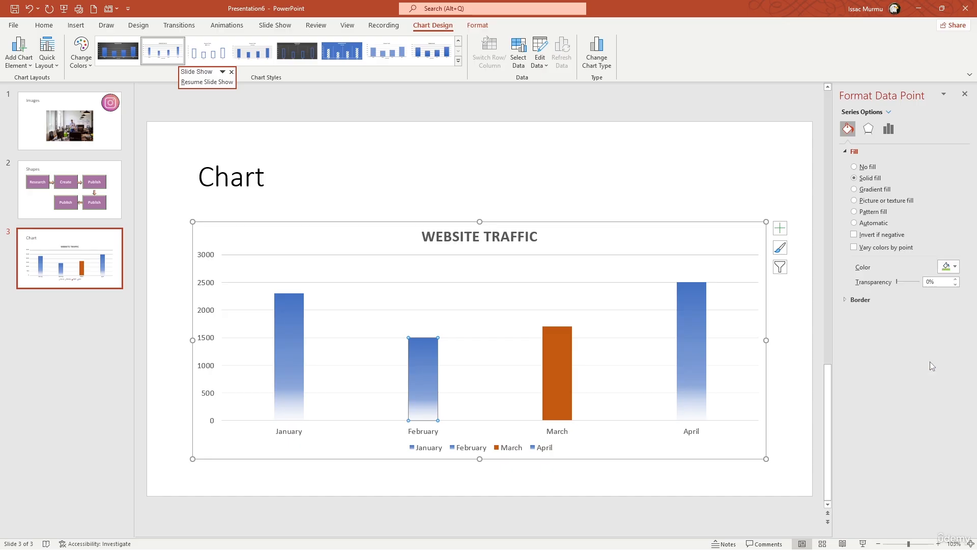
# - Select the April column alone and open its fill color choices
pyautogui.click(691, 356)
pyautogui.click(954, 267)
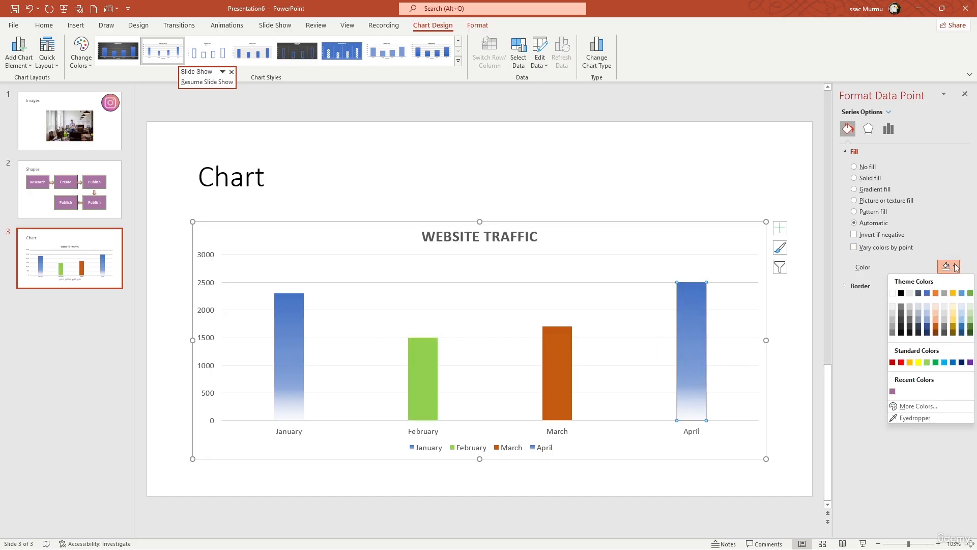